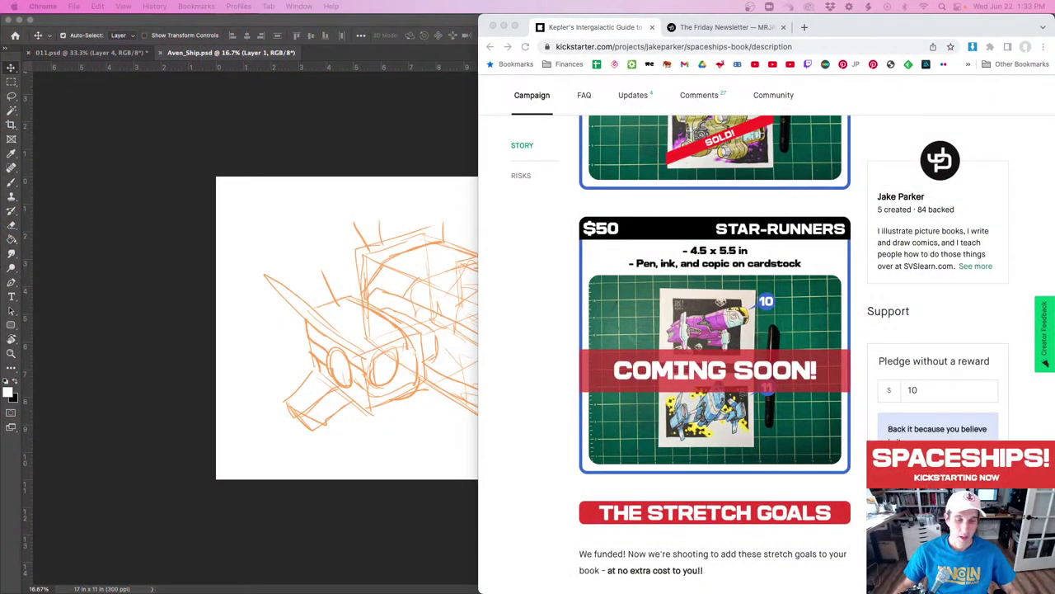
Switch to Photoshop and place the T70XWing-Fathead and Xwing-SWB images from Finder into Aven_Ship.psd.
left_click(221, 138)
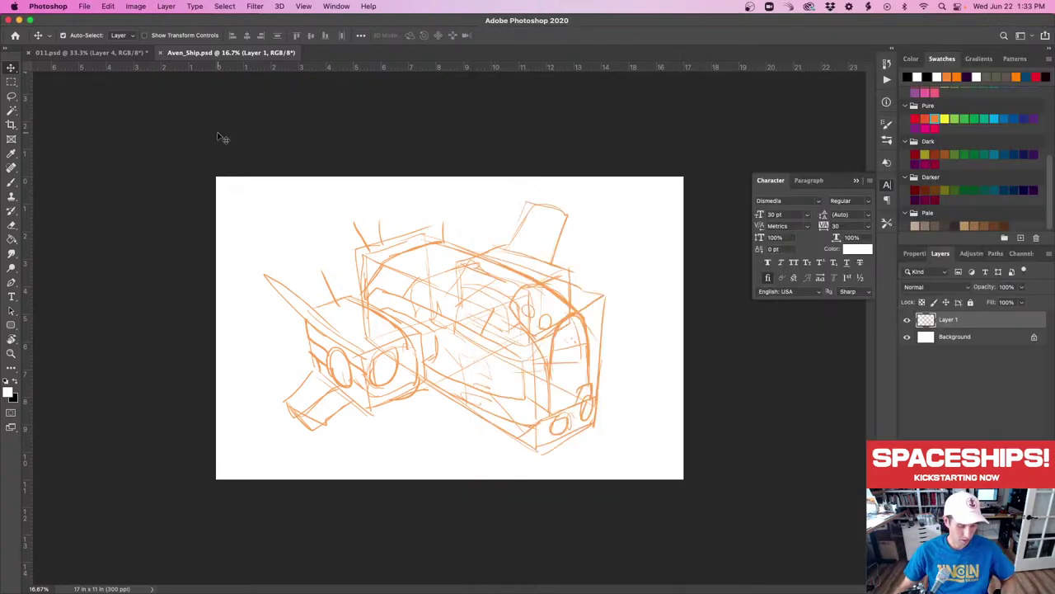
key("super+Tab")
key("super+Tab")
key("super+Tab")
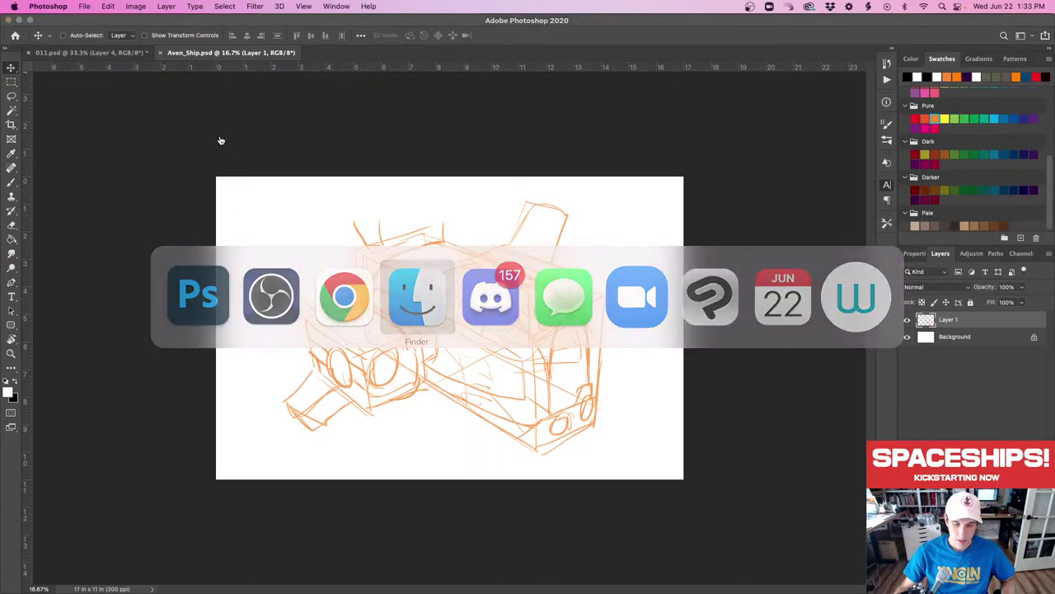
key("super+w")
key("super+Tab")
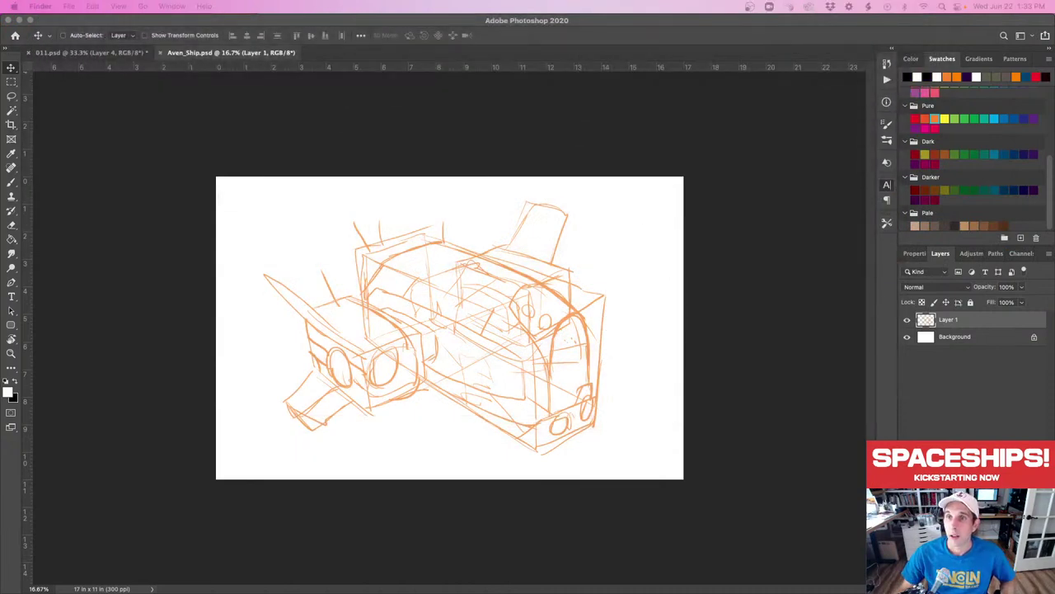
left_click_drag(660, 148, 457, 333)
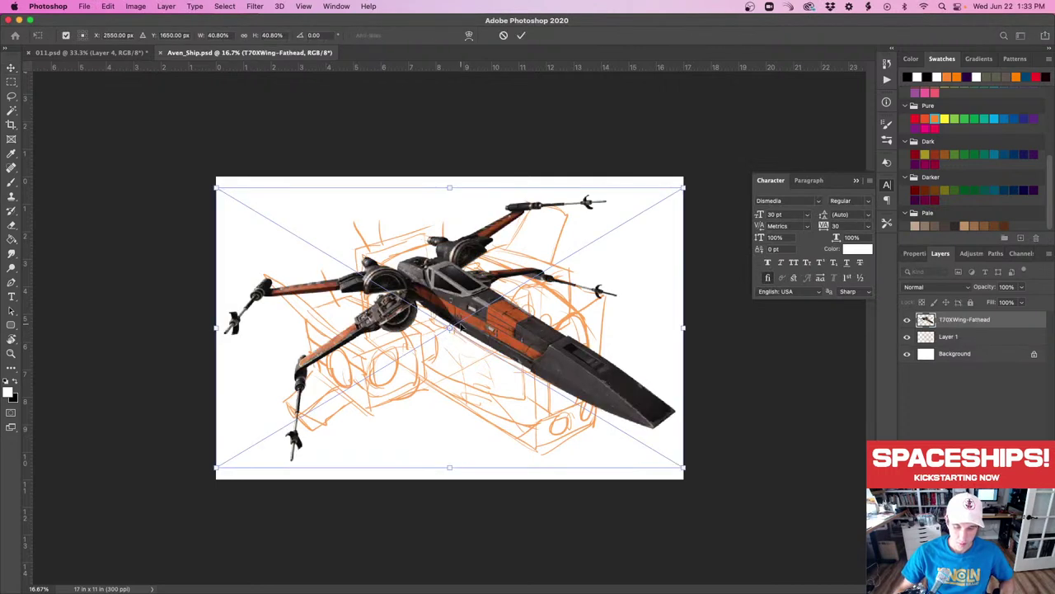
key("Return")
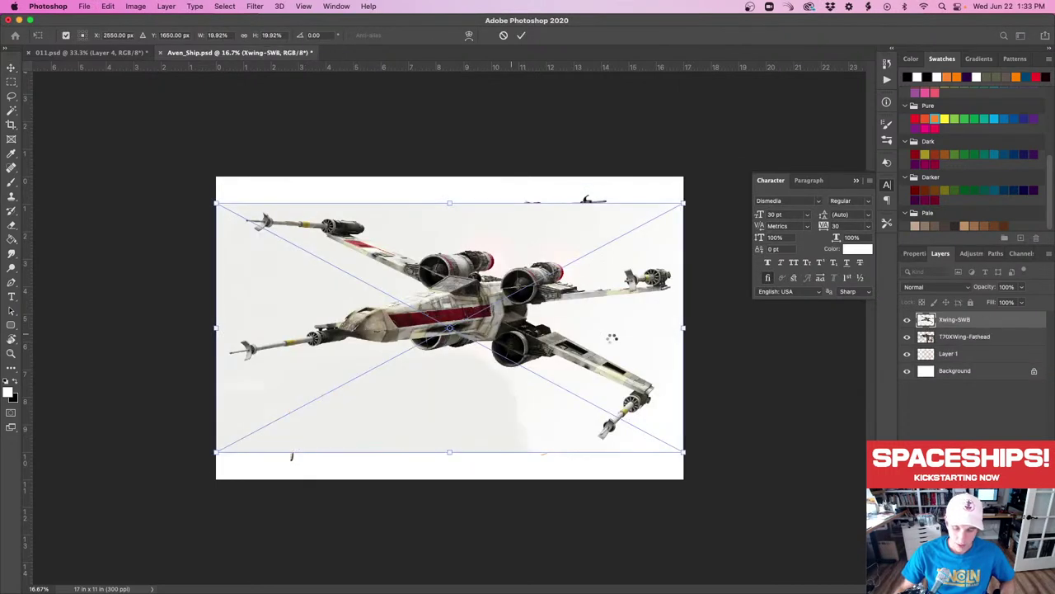
key("Return")
Scale the Xwing-SWB and T70XWing-Fathead layers down together to about 52%.
left_click(946, 338, "shift")
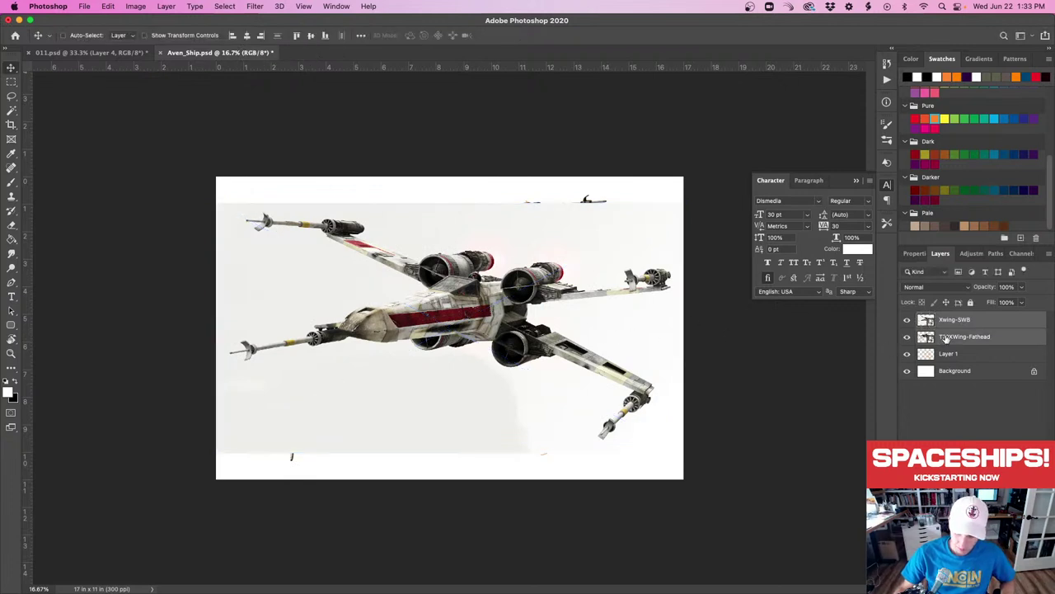
key("ctrl+t")
left_click_drag(449, 178, 455, 275)
key("ctrl+z")
left_click_drag(450, 181, 451, 318)
left_click_drag(466, 375, 501, 318)
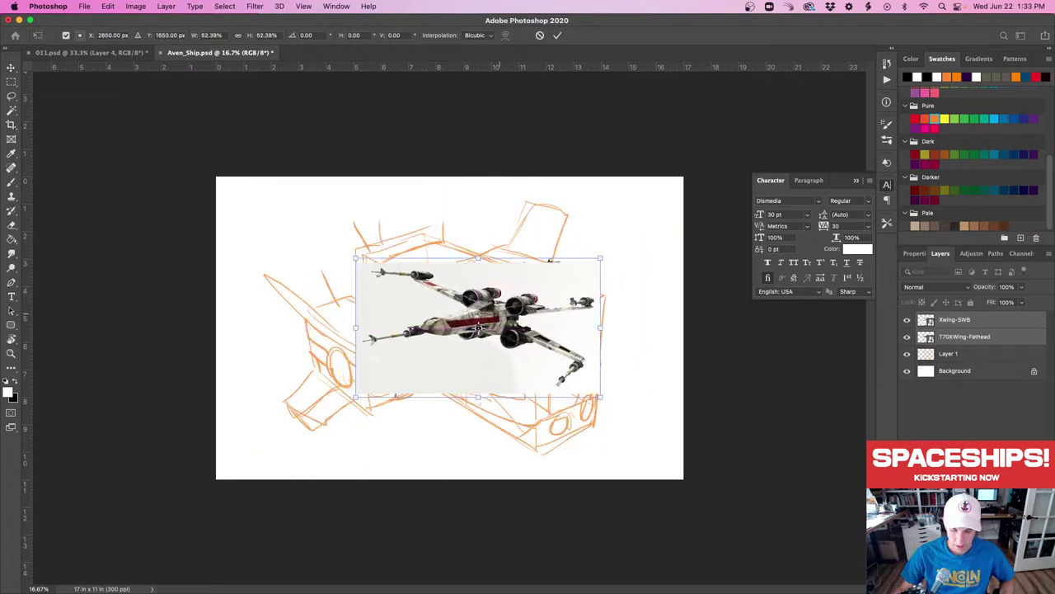
key("Return")
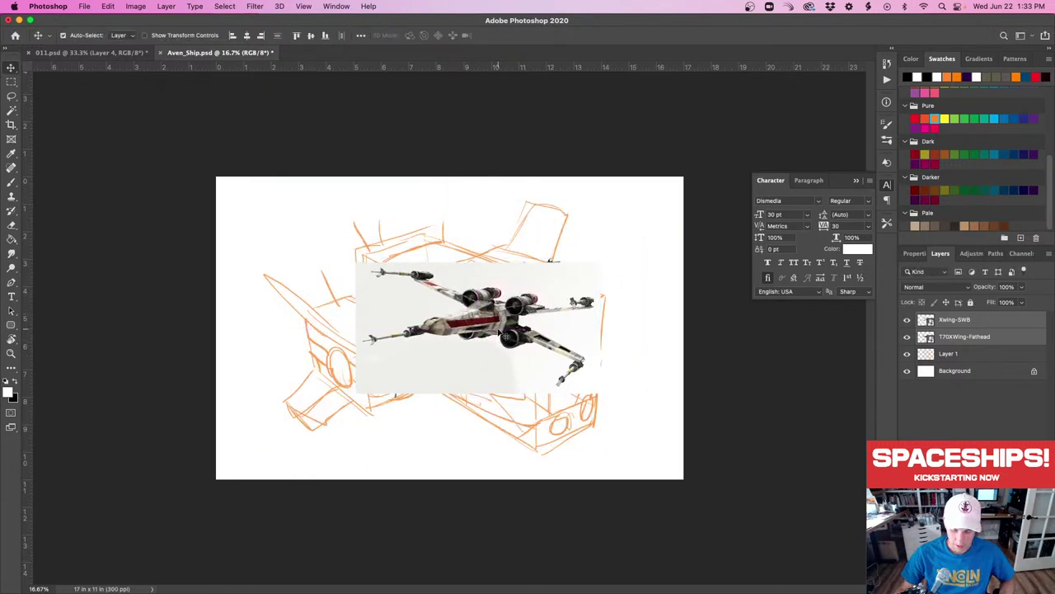
Move the white X-wing to the canvas's upper right and the orange one to the lower left, and hide Layer 1.
left_click_drag(506, 356, 586, 287)
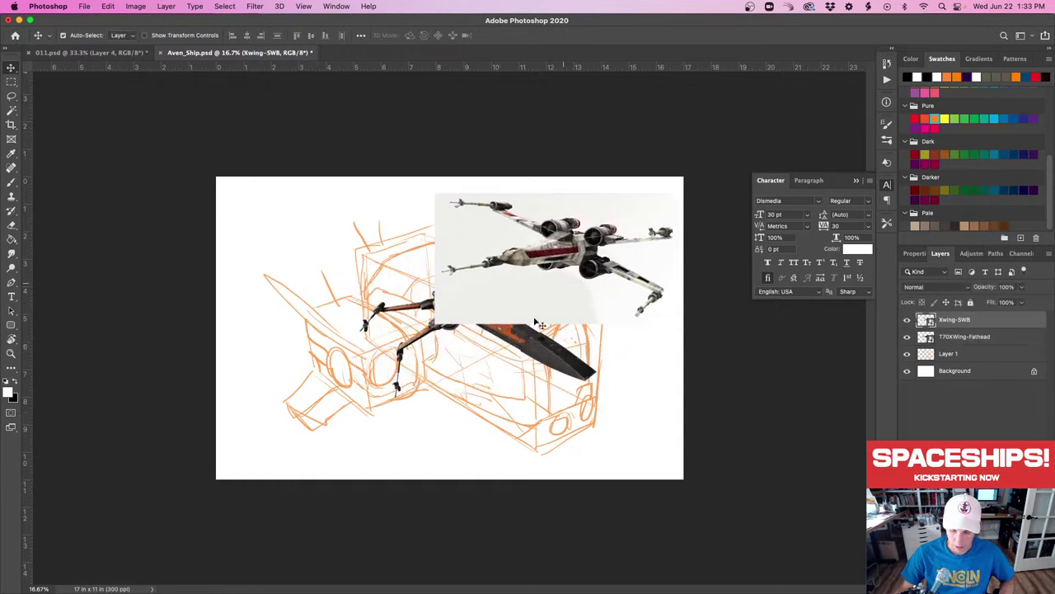
left_click_drag(530, 349, 397, 415)
left_click_drag(522, 267, 514, 275)
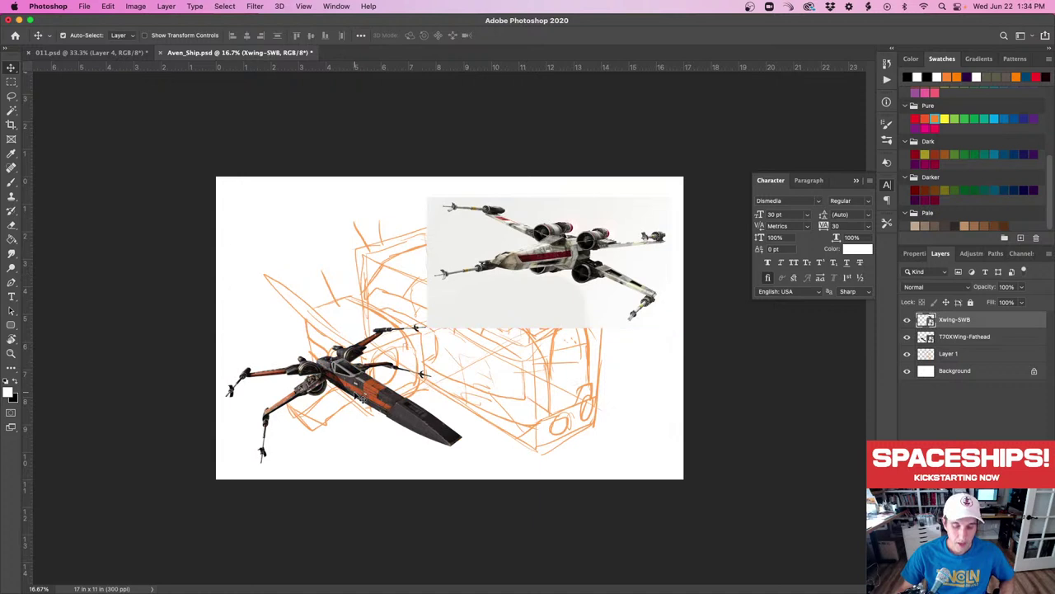
left_click_drag(368, 393, 365, 400)
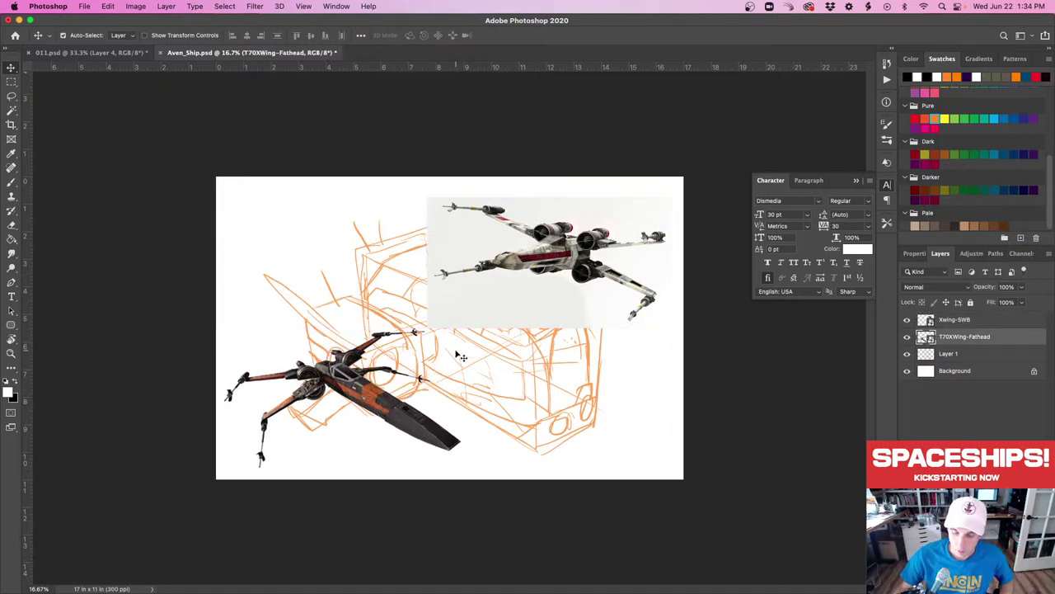
left_click(907, 354)
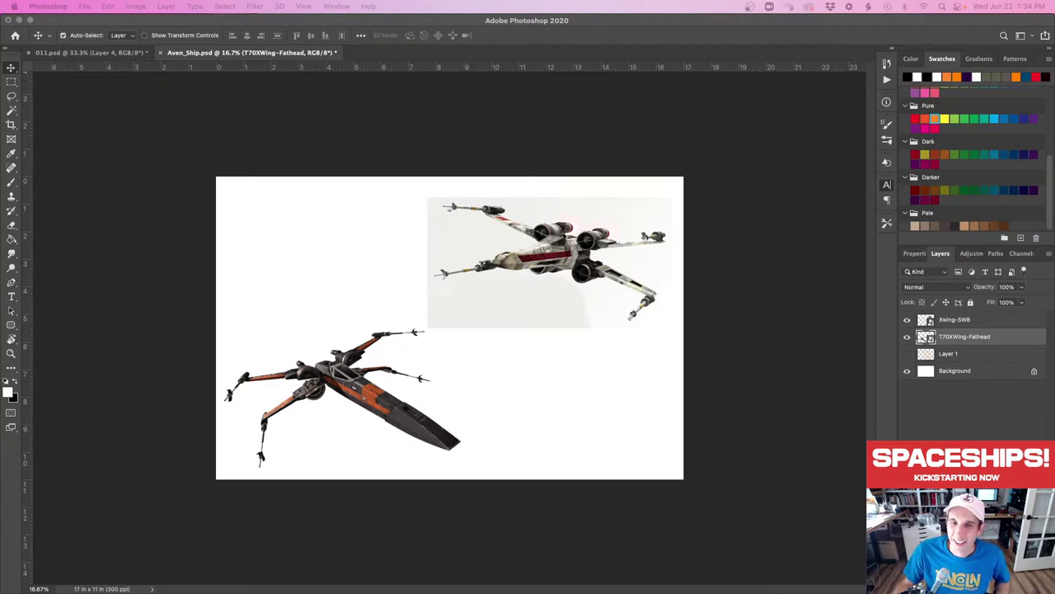
Add a new layer at the top of the layer stack and set up the Brush with black as the foreground colour.
left_click(511, 302)
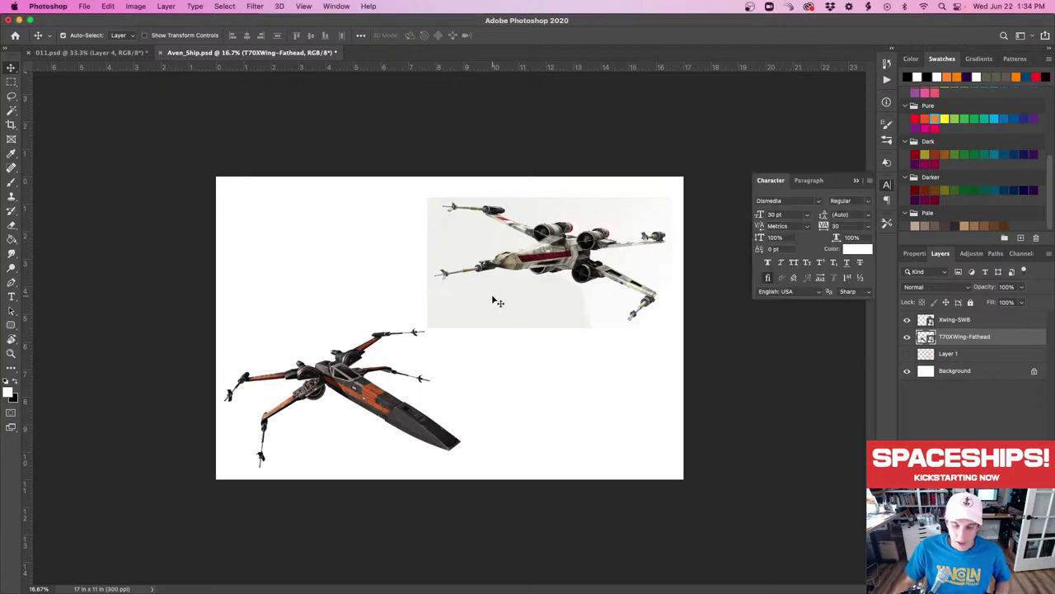
key("super+equal")
key("super+equal")
key("super+equal")
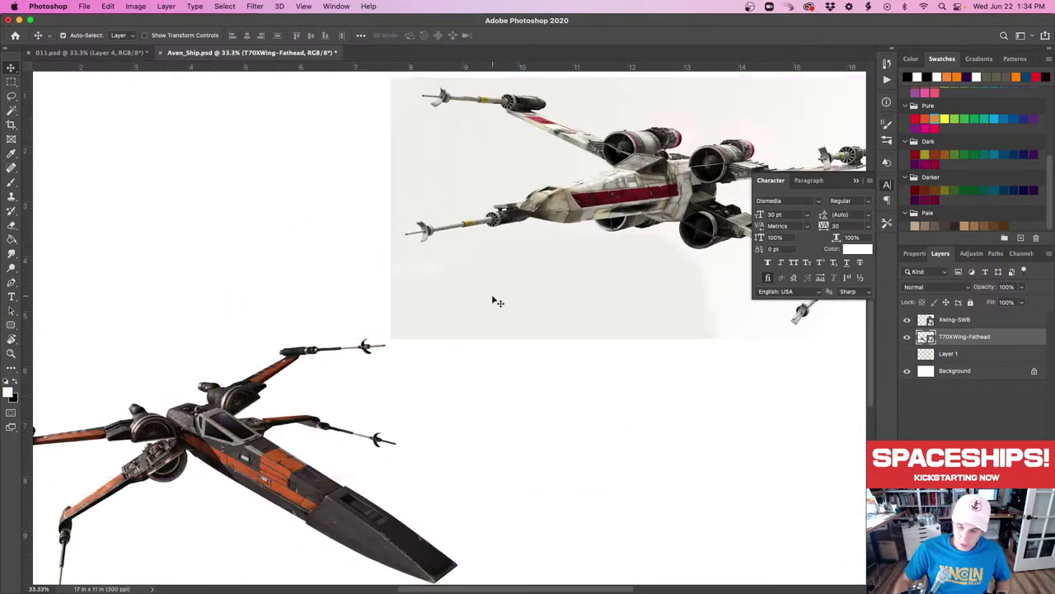
left_click(856, 180)
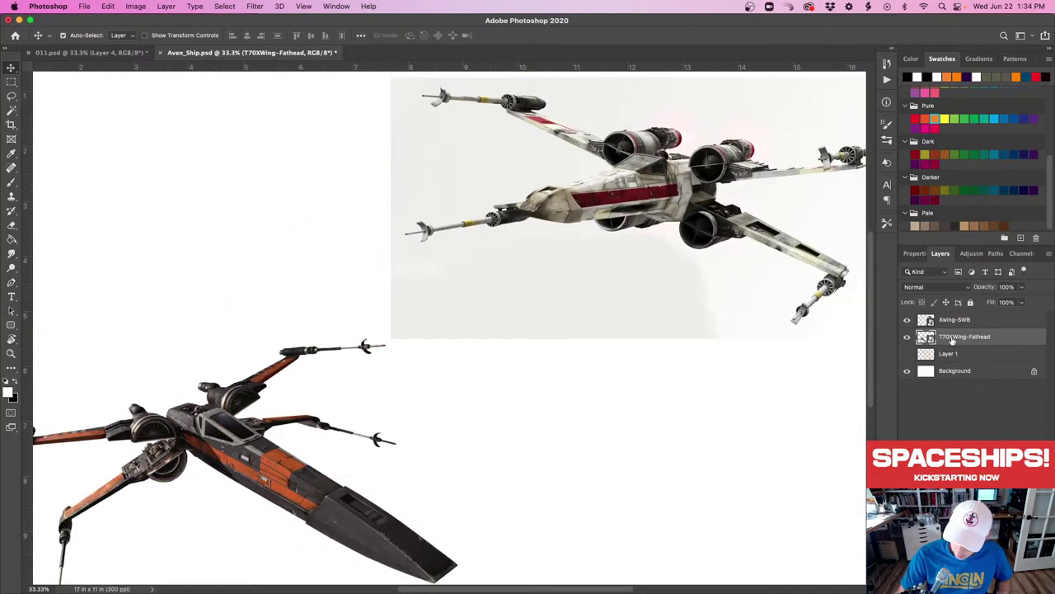
key("super+alt+shift+n")
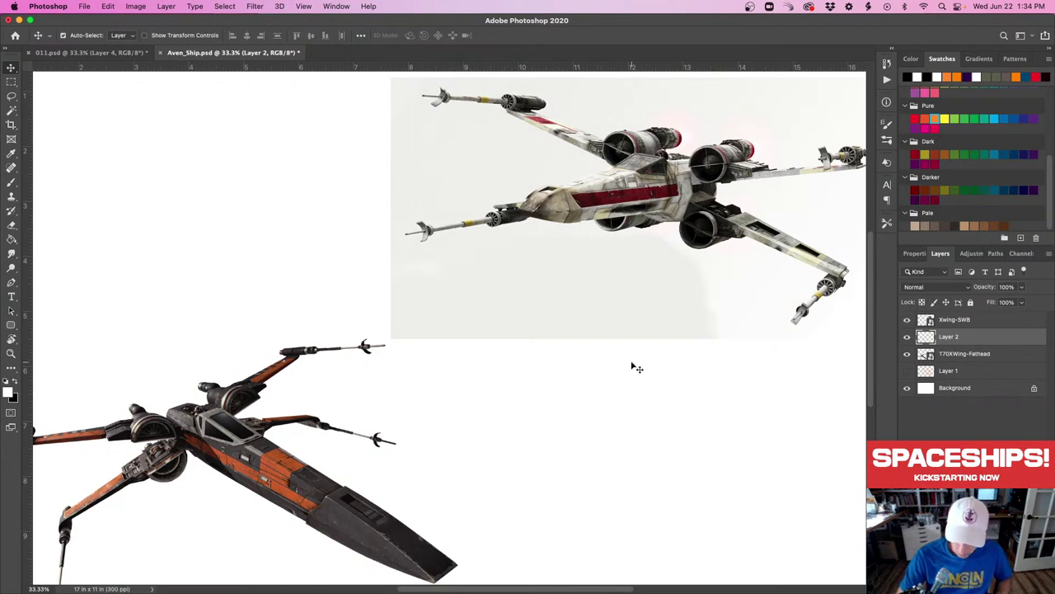
key("b")
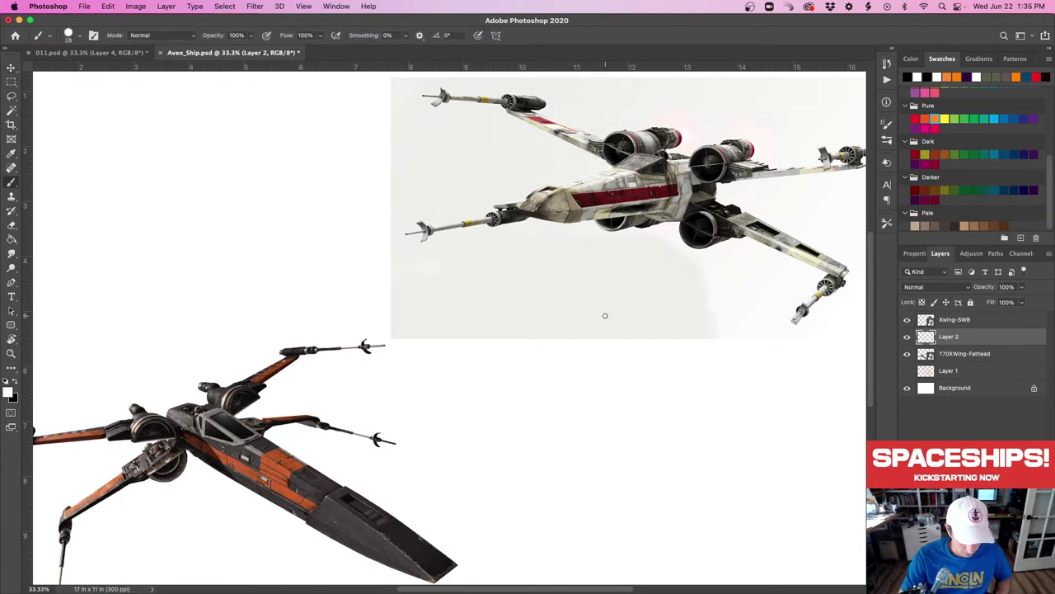
left_click(607, 313, "alt")
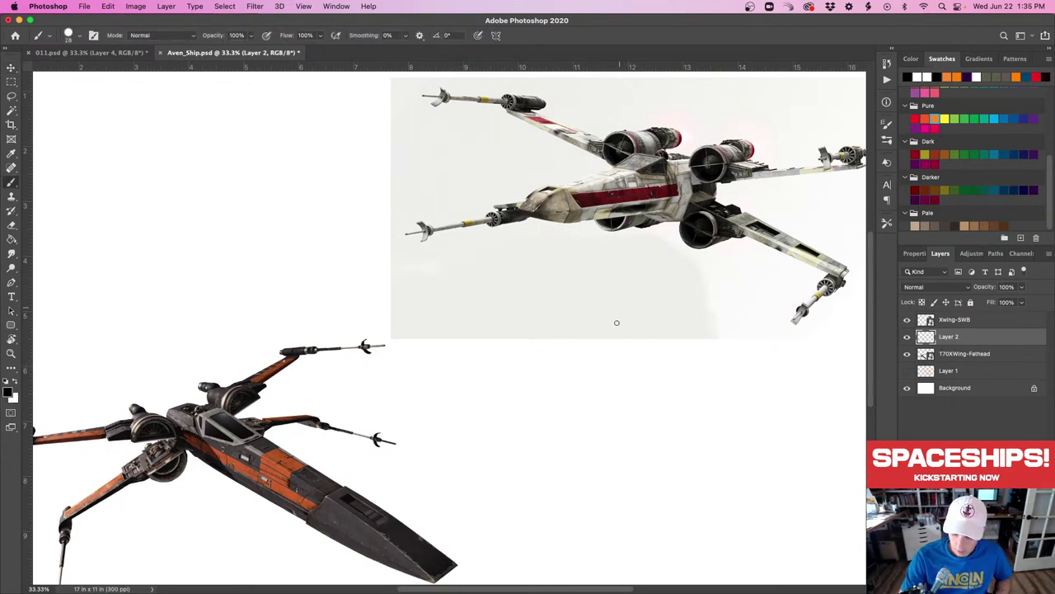
left_click_drag(948, 337, 948, 316)
Handwrite the label T-65 below the white X-wing and T-70 below the orange one.
left_click_drag(611, 284, 633, 284)
mouse_move(622, 285)
left_mouse_down()
mouse_move(623, 312)
mouse_move(648, 291)
mouse_move(650, 300)
left_mouse_up()
left_click_drag(671, 286, 667, 309)
left_click_drag(458, 413, 534, 361)
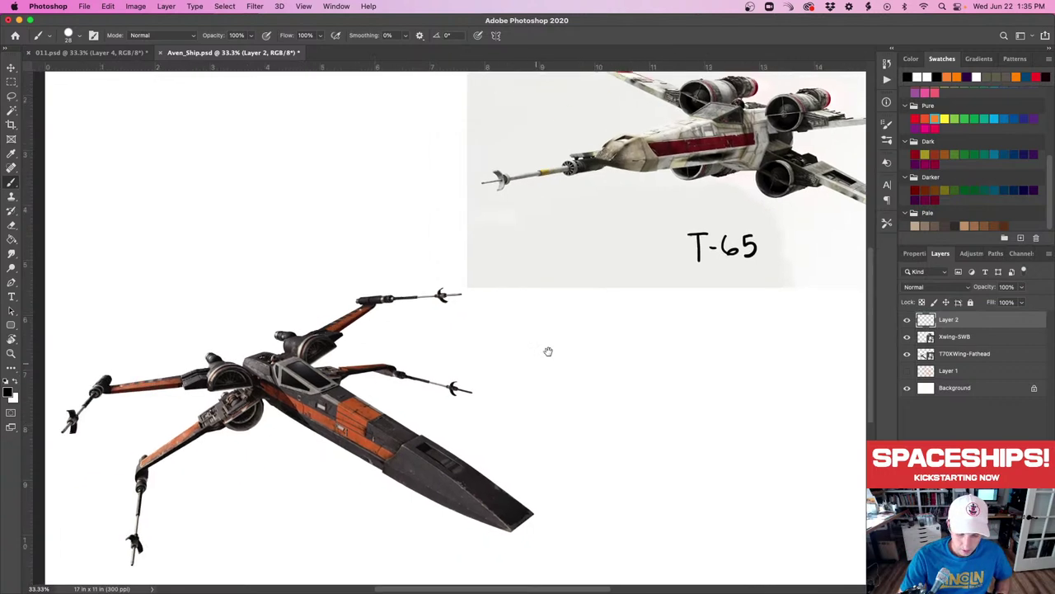
left_click_drag(289, 453, 310, 451)
mouse_move(299, 454)
left_mouse_down()
mouse_move(301, 469)
mouse_move(333, 455)
left_mouse_up()
mouse_move(333, 455)
left_mouse_down()
mouse_move(323, 475)
mouse_move(338, 458)
left_mouse_up()
left_click_drag(618, 295, 537, 360)
key("super+minus")
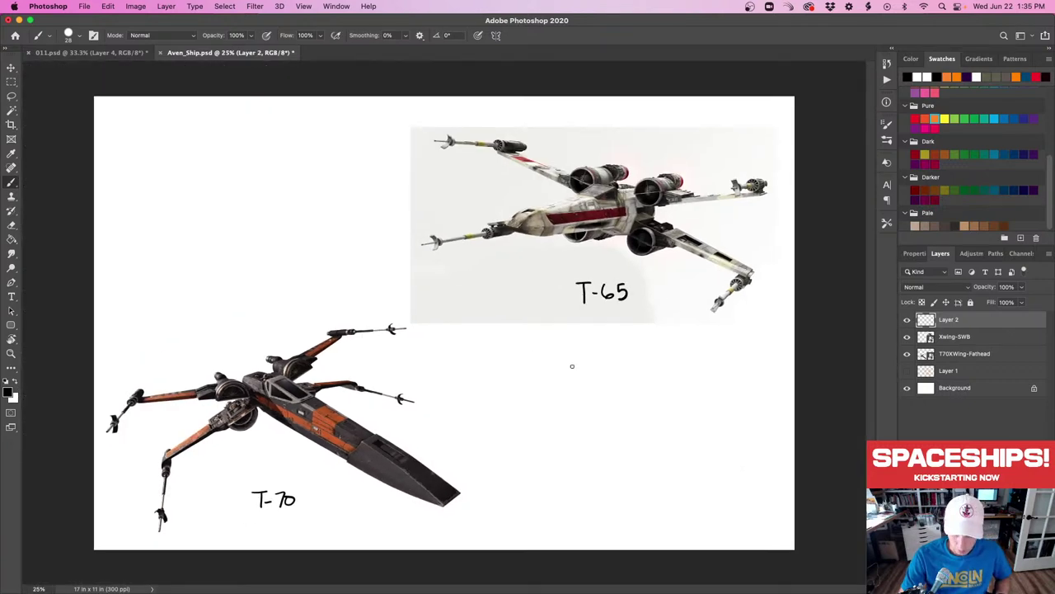
left_click(569, 365, "super")
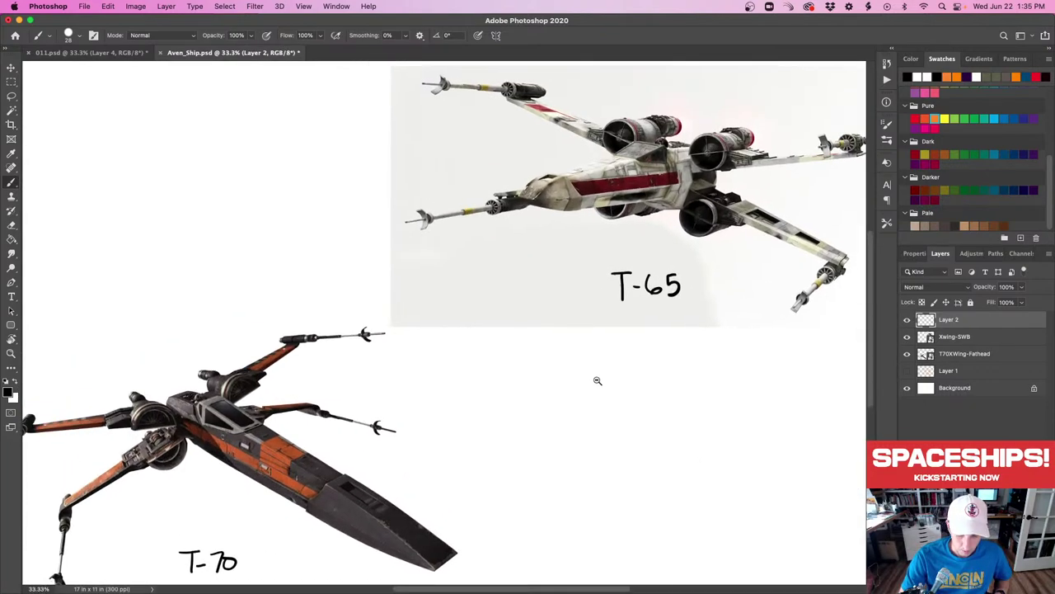
key("super+minus")
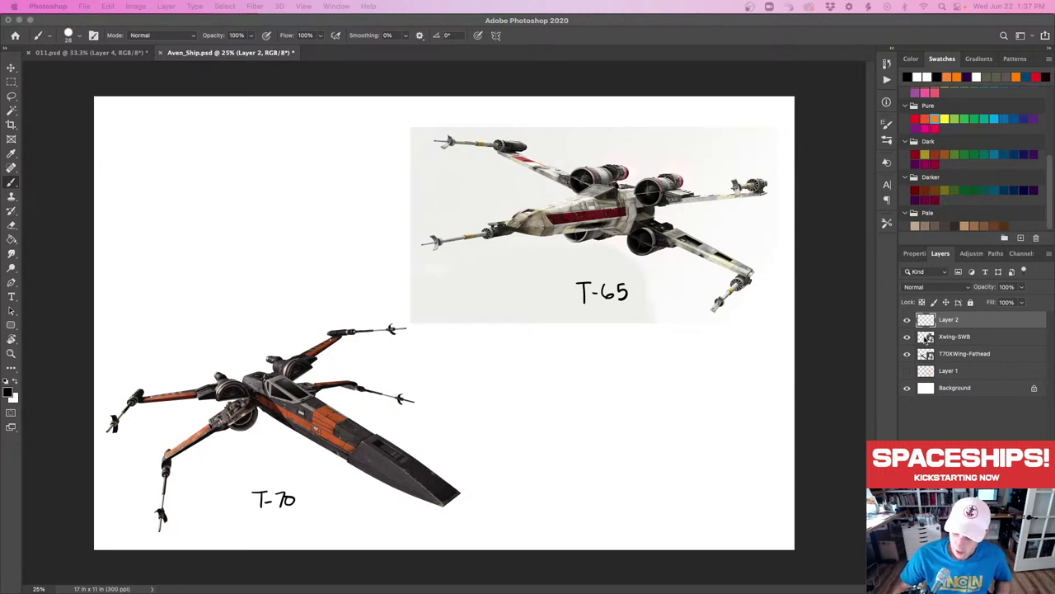
Hide the two X-wing images and the label layer, and show the orange ship sketch on Layer 1.
left_click(907, 353)
left_click(907, 336)
left_click(907, 320)
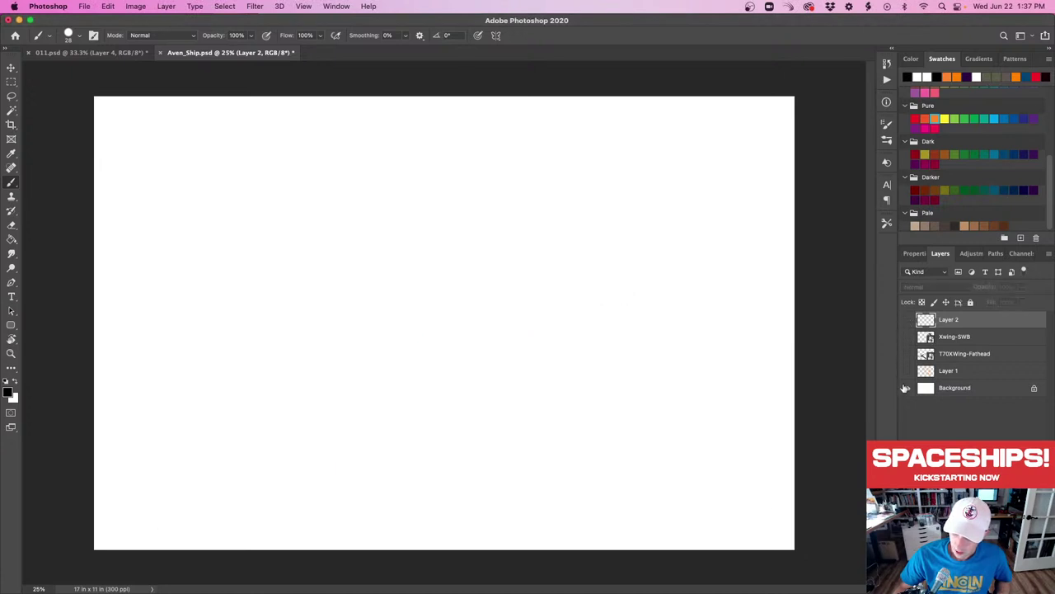
left_click(906, 371)
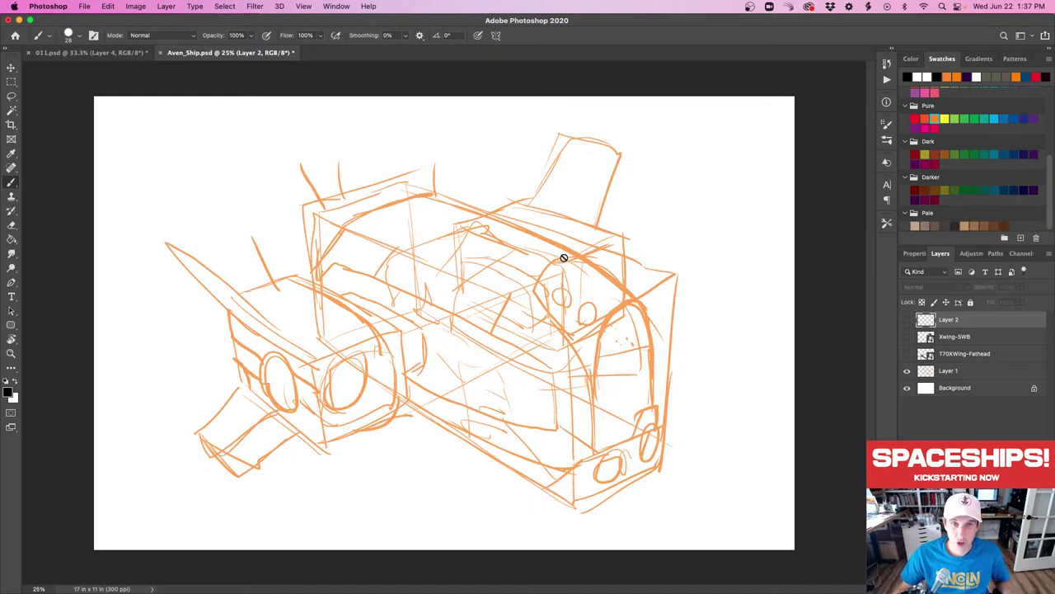
Open the 010.psd window and change the title text THE RAVEN to AVEN'S SHIP.
key("ctrl+Tab")
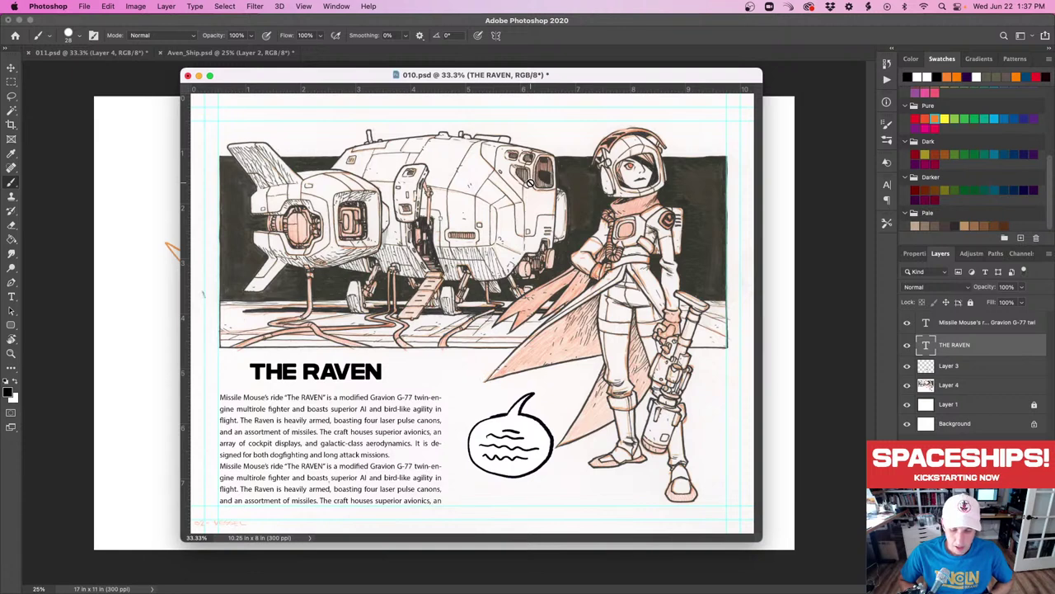
key("t")
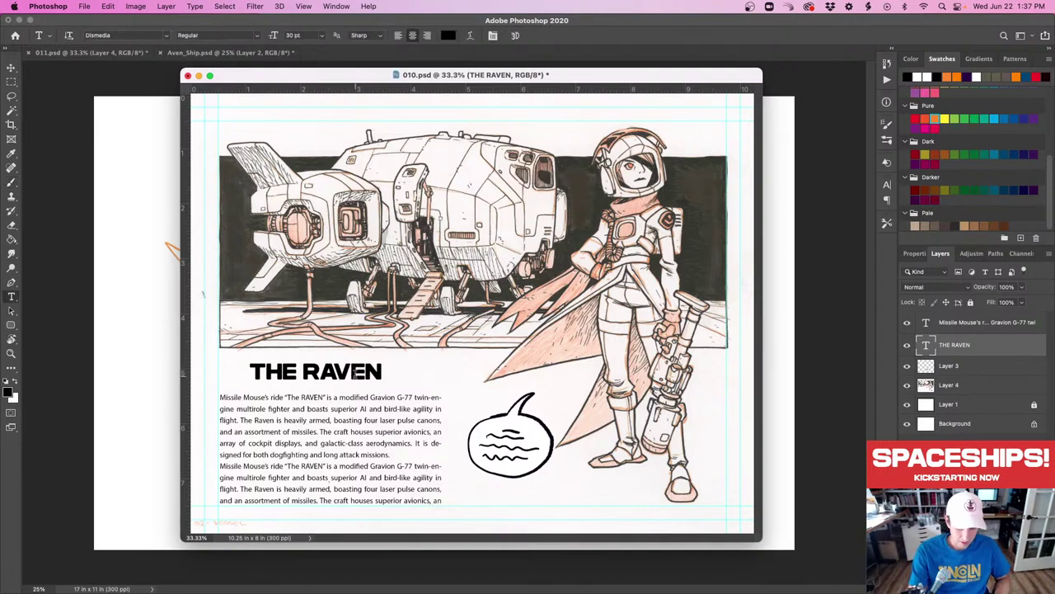
double_click(305, 371)
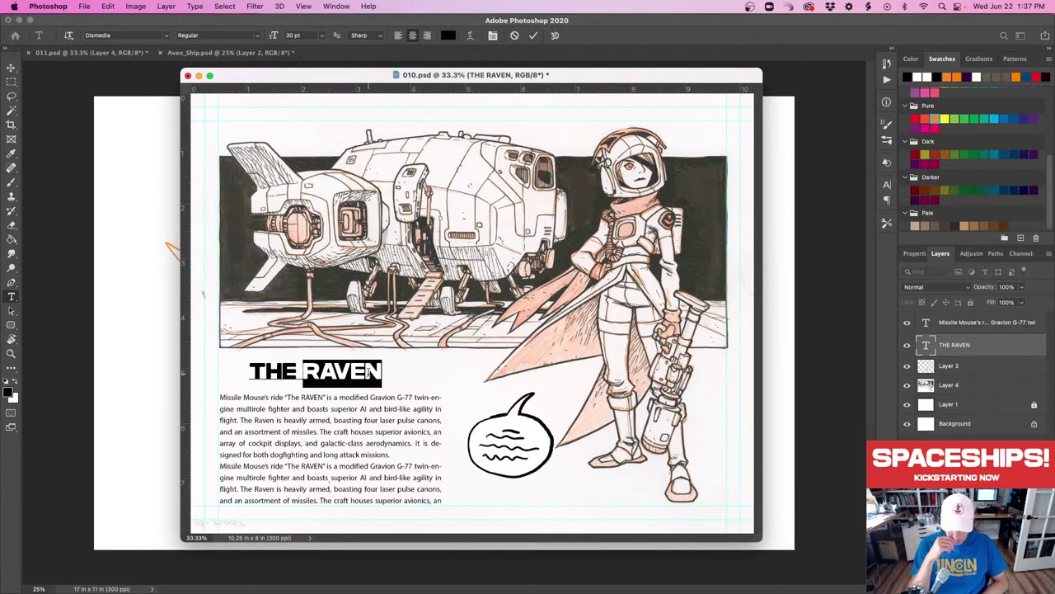
key("BackSpace")
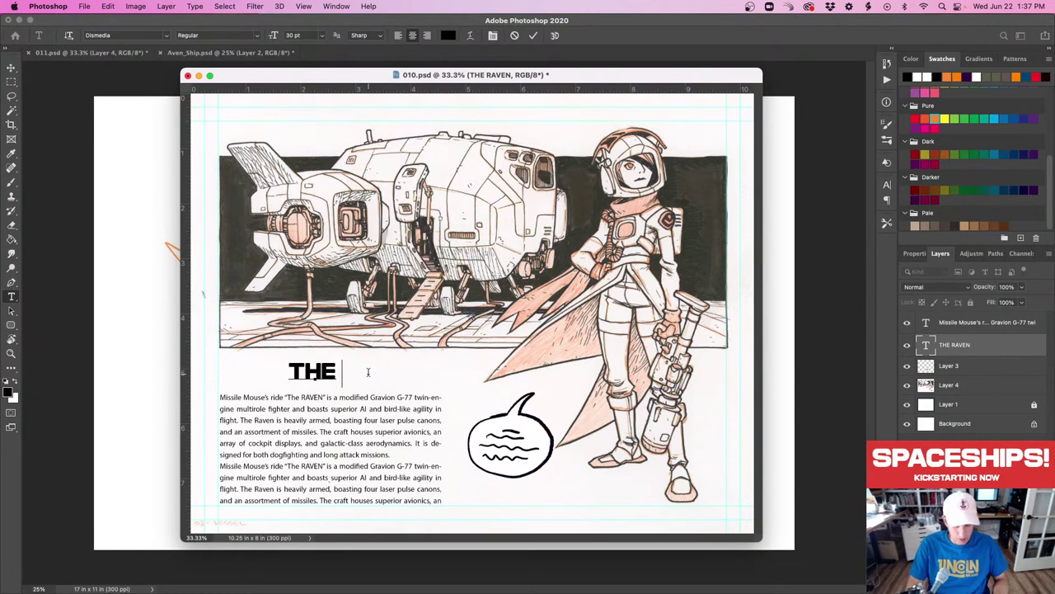
key("BackSpace")
key("BackSpace")
key("BackSpace")
type("AVENS")
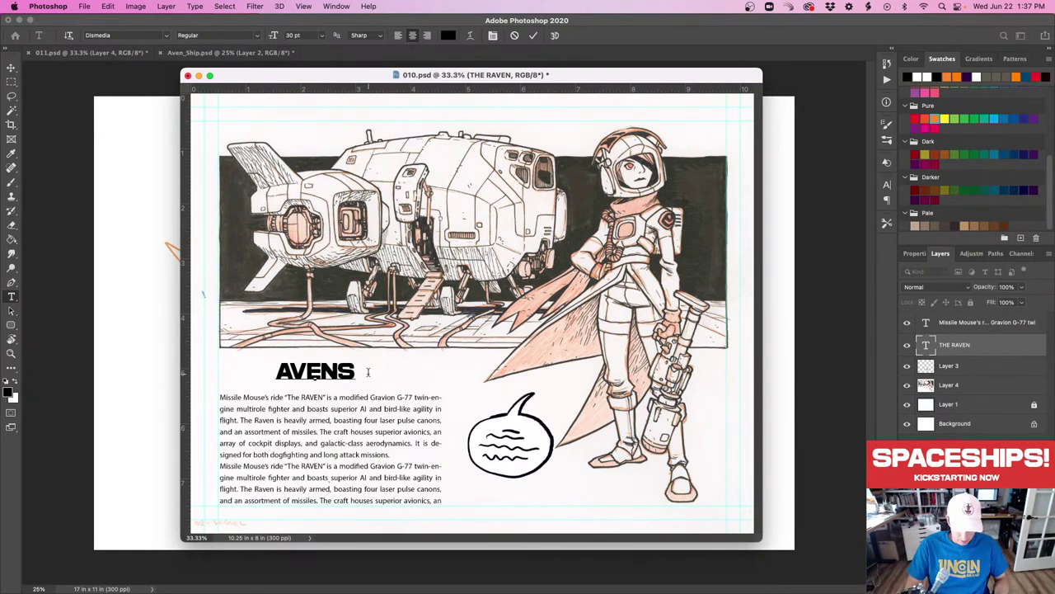
key("BackSpace")
type("'S SHIP")
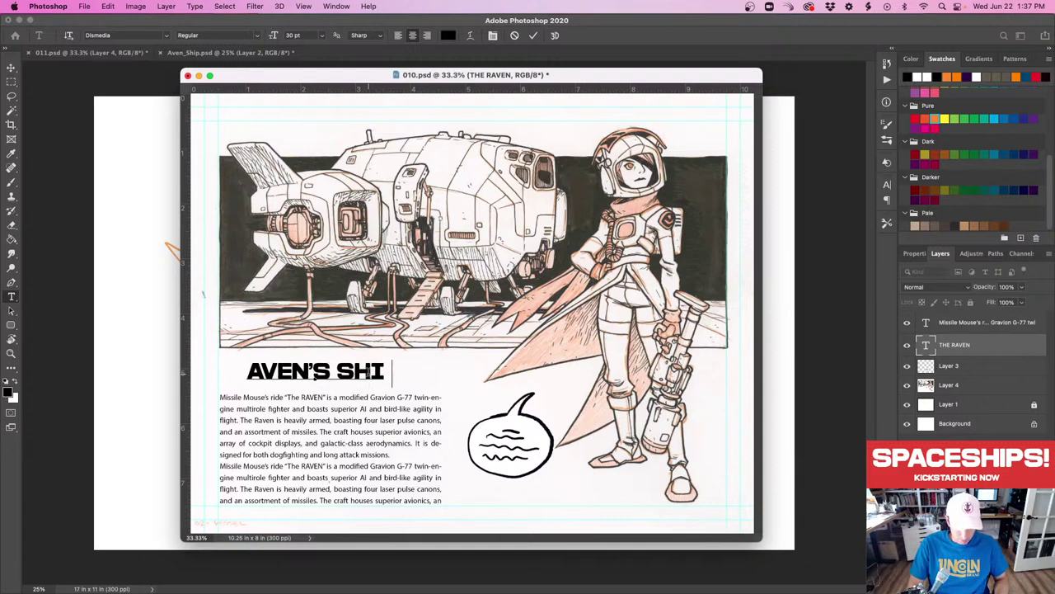
key("BackSpace")
key("BackSpace")
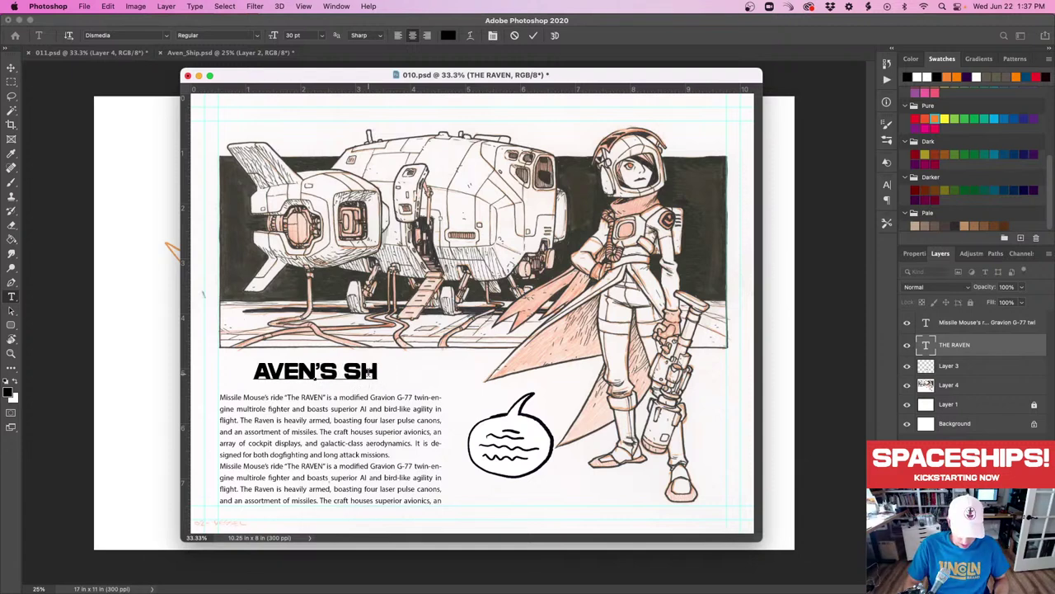
type("IP")
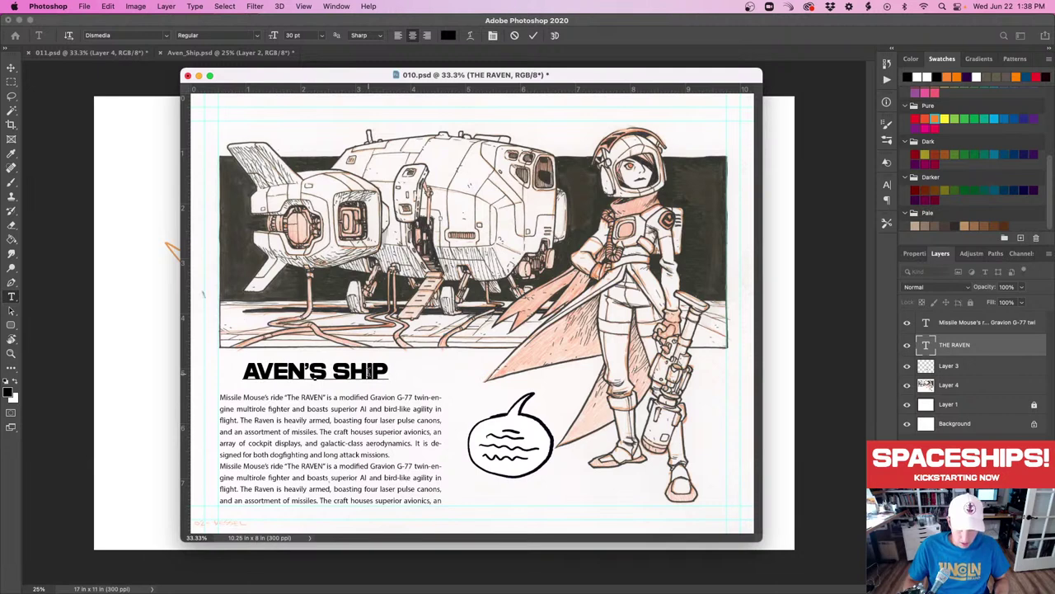
left_click(533, 35)
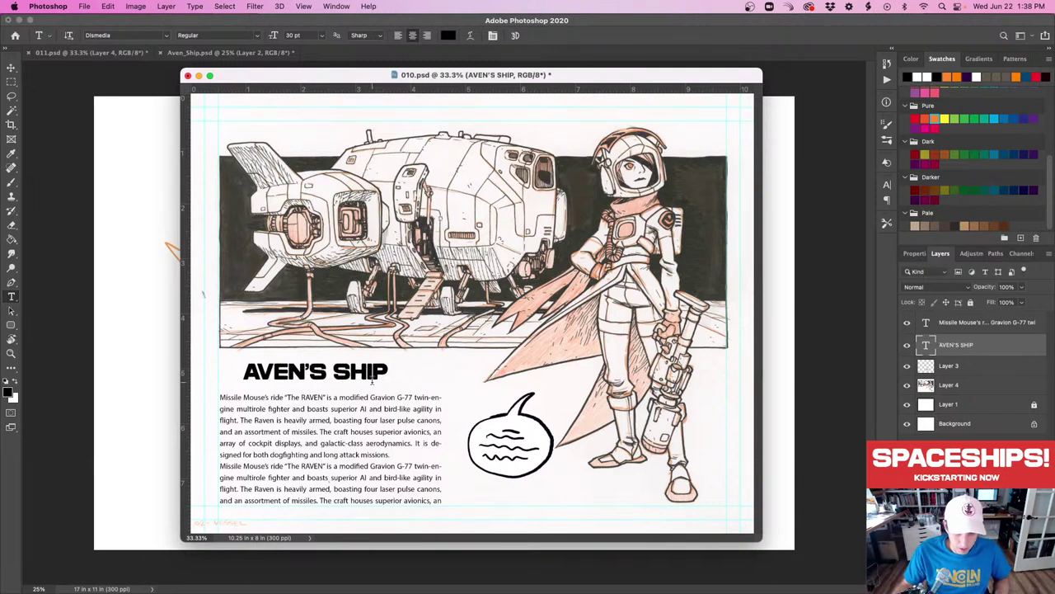
Move the AVEN'S SHIP title slightly to the right and return to the Aven_Ship.psd document.
key("v")
left_click_drag(347, 377, 360, 378)
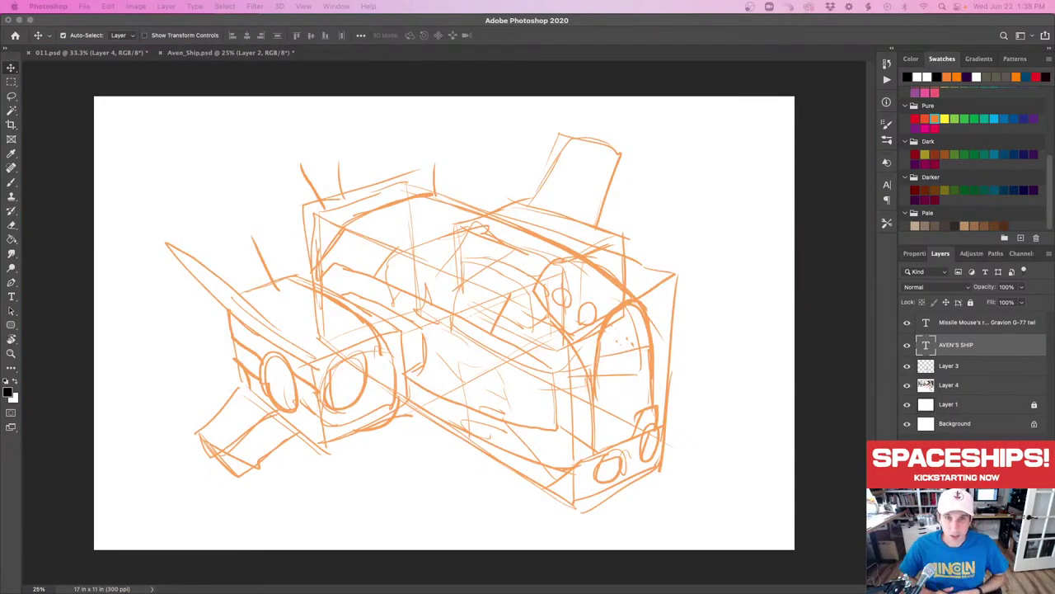
left_click(635, 373)
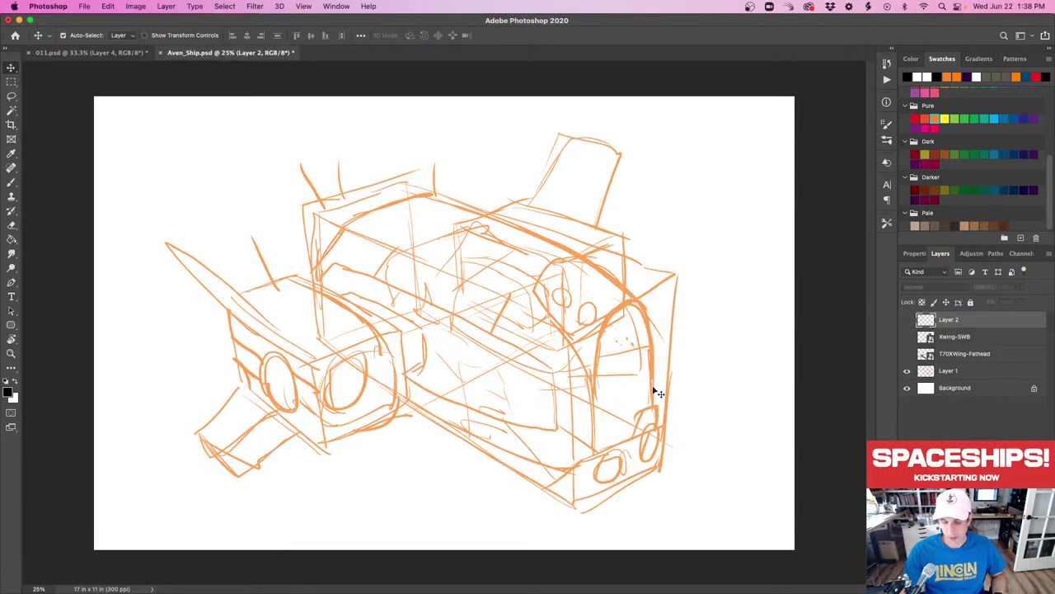
Fade the orange ship sketch on Layer 1 to 40% opacity and add a new empty layer above it.
left_click(951, 373)
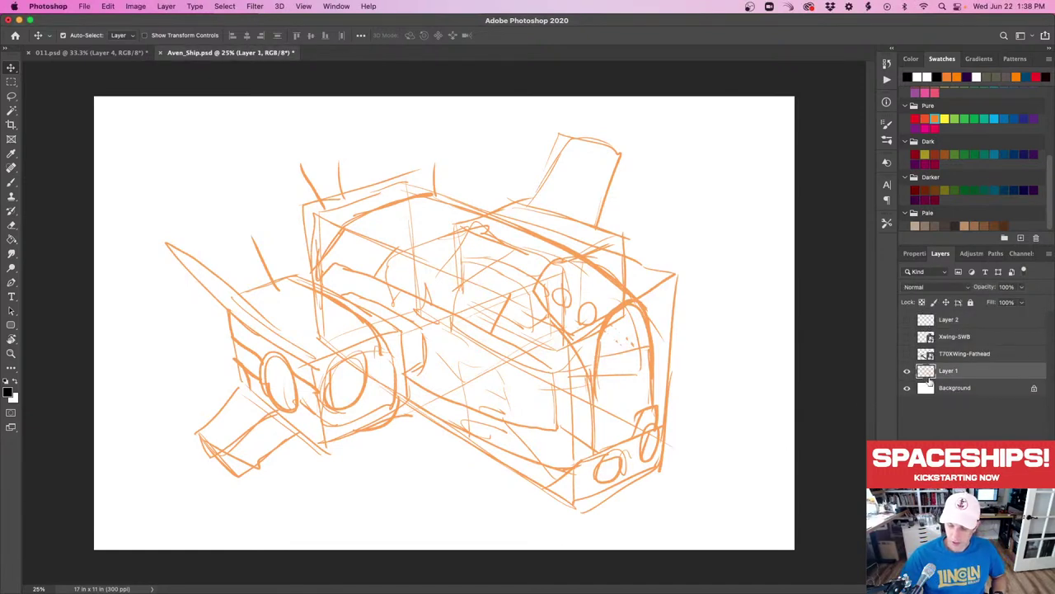
left_click_drag(986, 289, 975, 290)
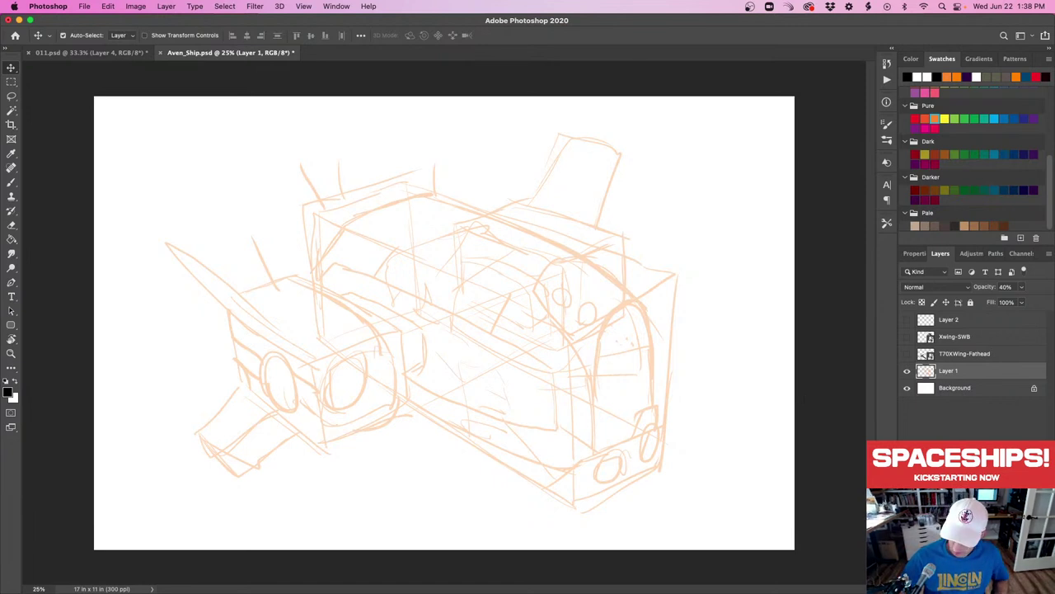
key("super+shift+alt+n")
Choose the _02 Pencil brush from the jaketools02 set and make its size slightly larger.
key("b")
right_click(723, 334)
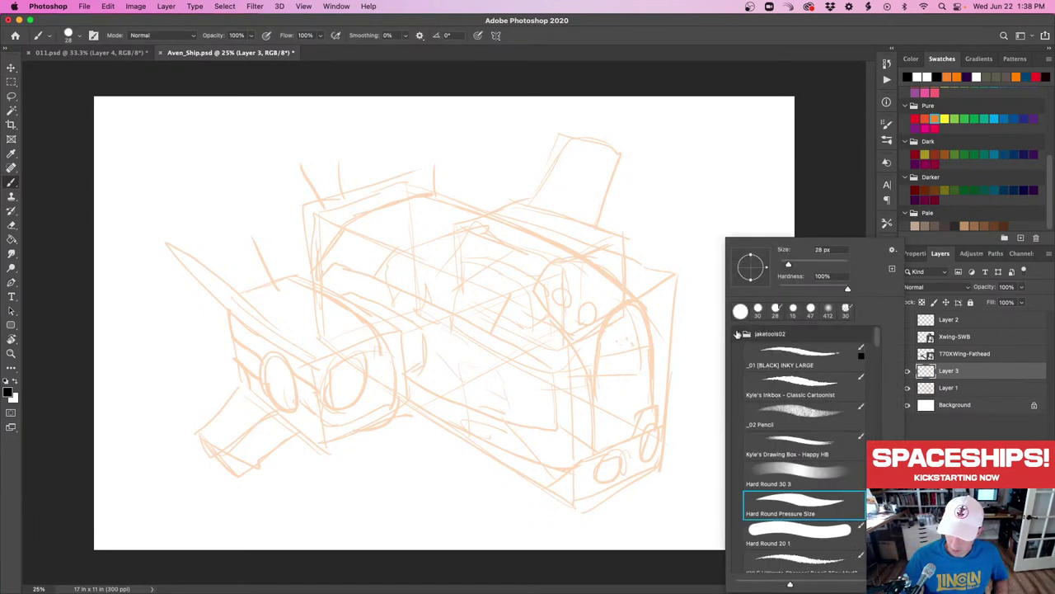
left_click(806, 411)
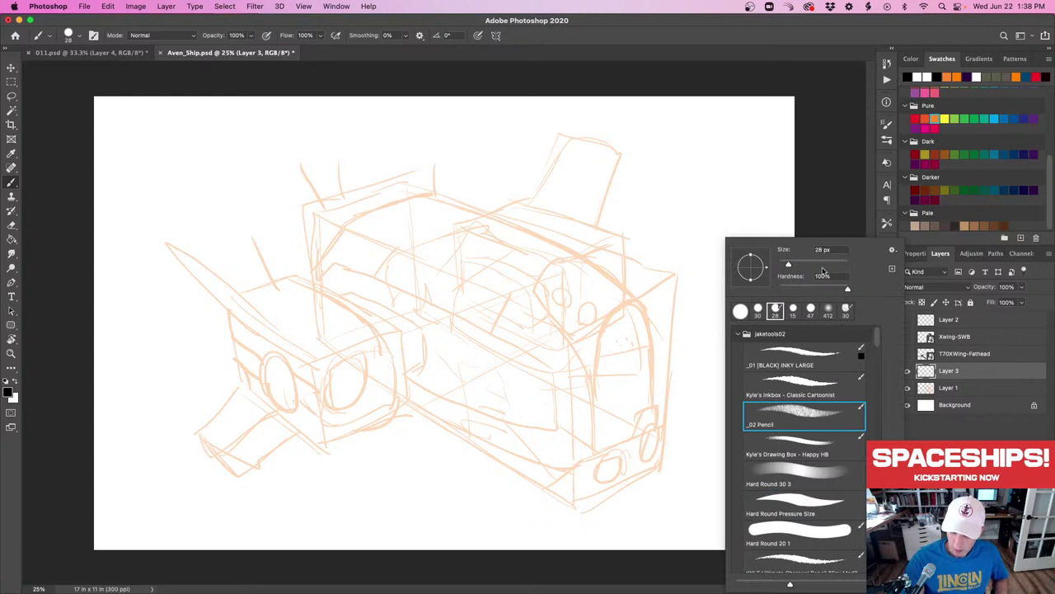
left_click_drag(790, 265, 797, 265)
left_click(690, 225)
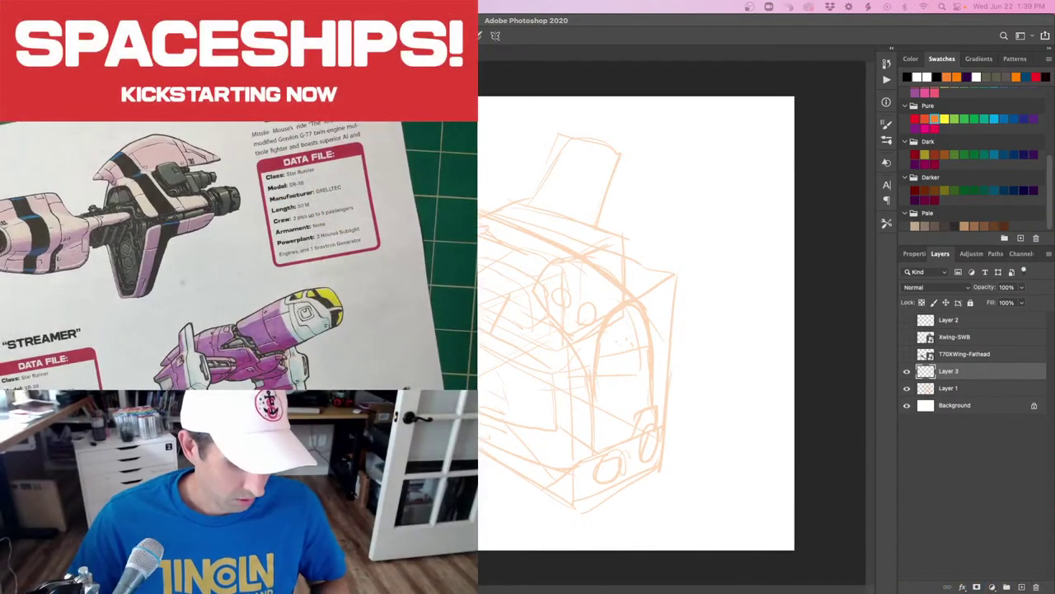
Switch to the browser and examine the stretch goals section of the Kickstarter spaceships book campaign.
key("super+Tab")
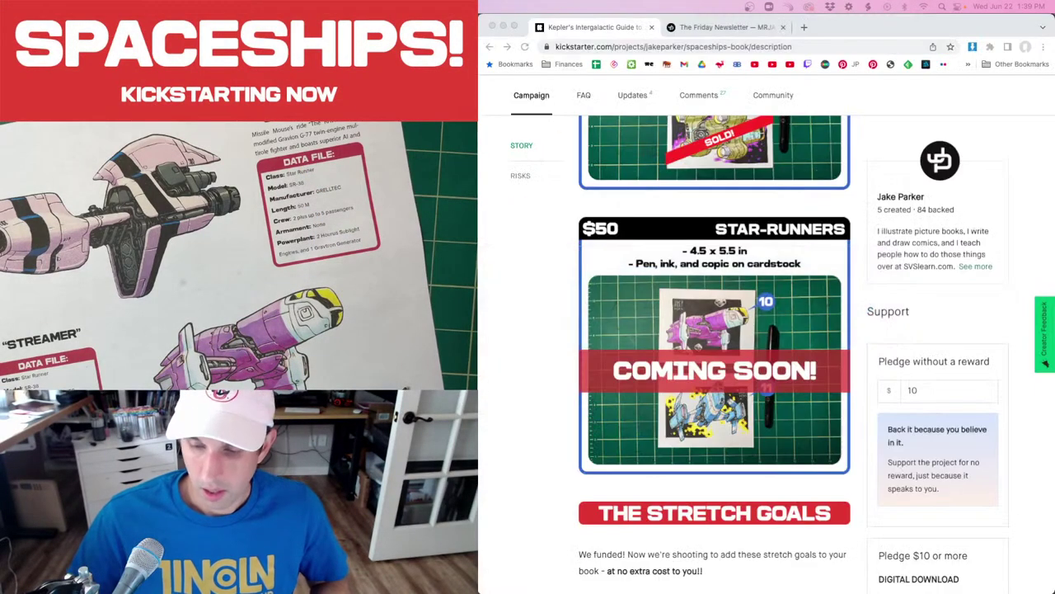
scroll(677, 283, "down", 15)
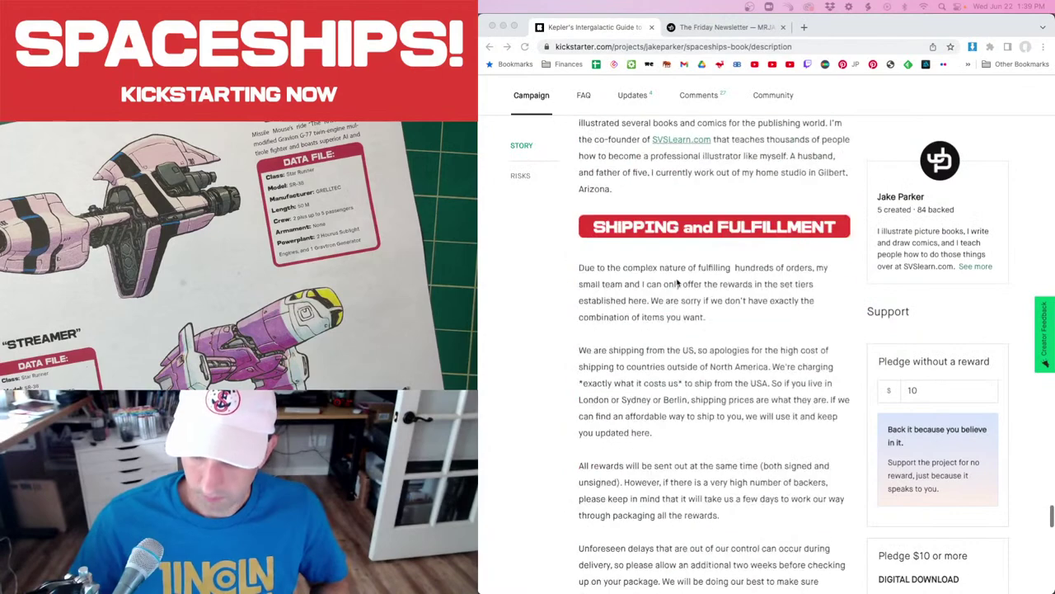
scroll(677, 283, "up", 5)
scroll(676, 283, "down", 1)
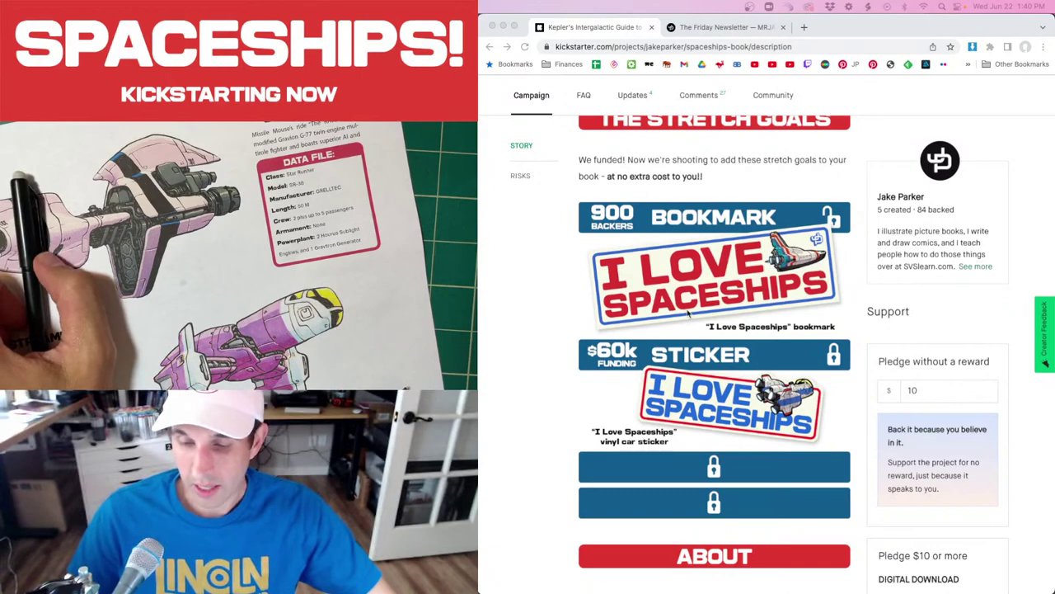
scroll(688, 311, "up", 5)
scroll(689, 311, "down", 6)
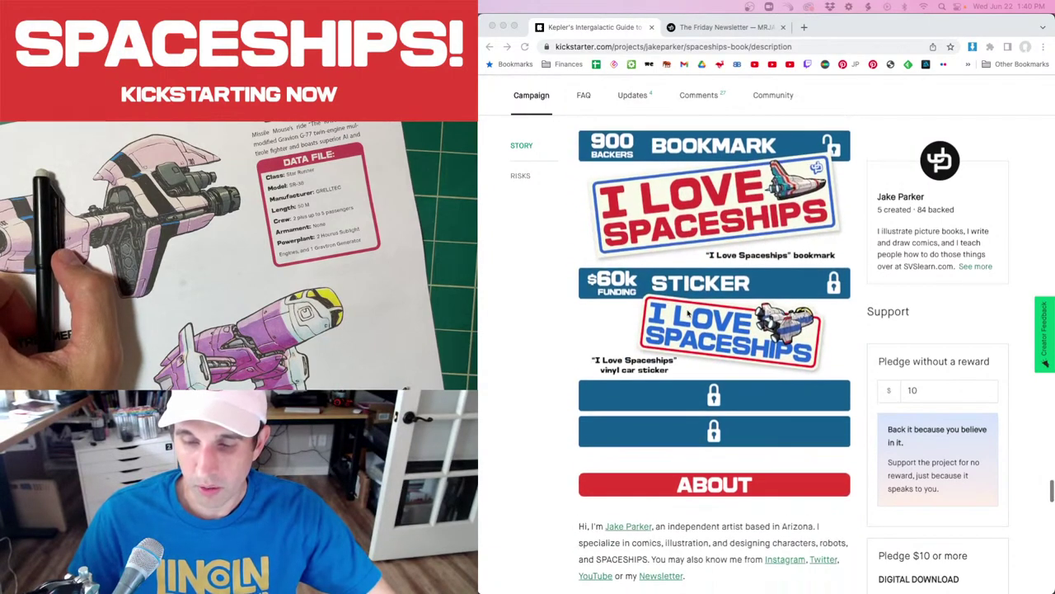